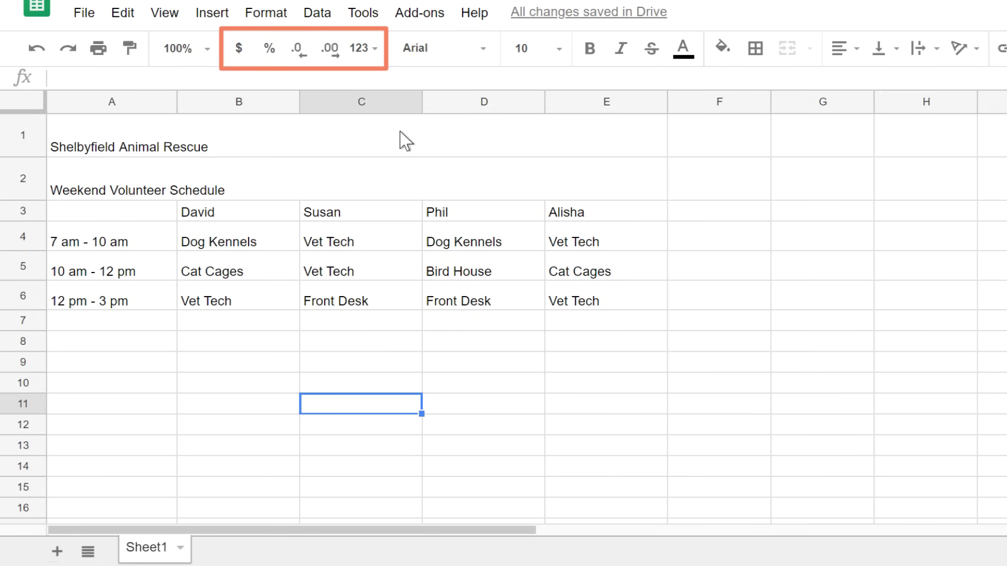
Step: Set the whole schedule A1:E6 in the Verdana font
{"action": "left_click", "coordinate": [373, 57]}
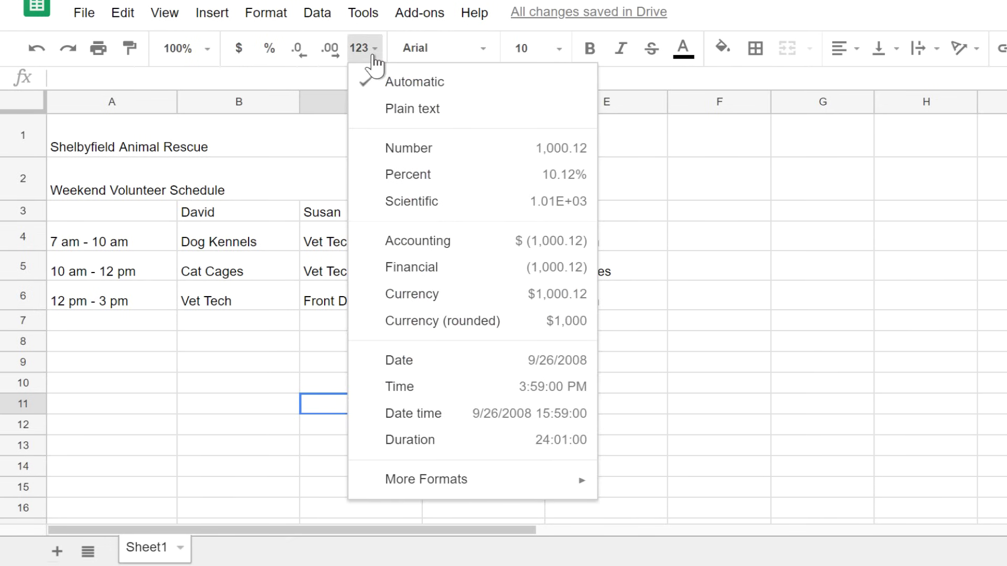
{"action": "left_click", "coordinate": [375, 59]}
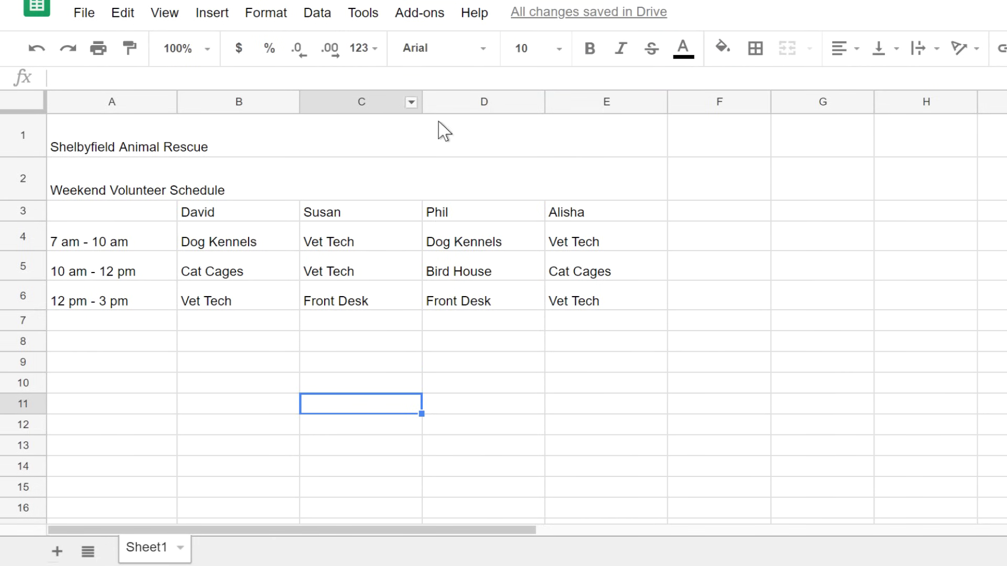
{"action": "left_click", "coordinate": [611, 304]}
{"action": "left_click_drag", "start_coordinate": [602, 277], "coordinate": [518, 155]}
{"action": "left_click", "coordinate": [483, 49]}
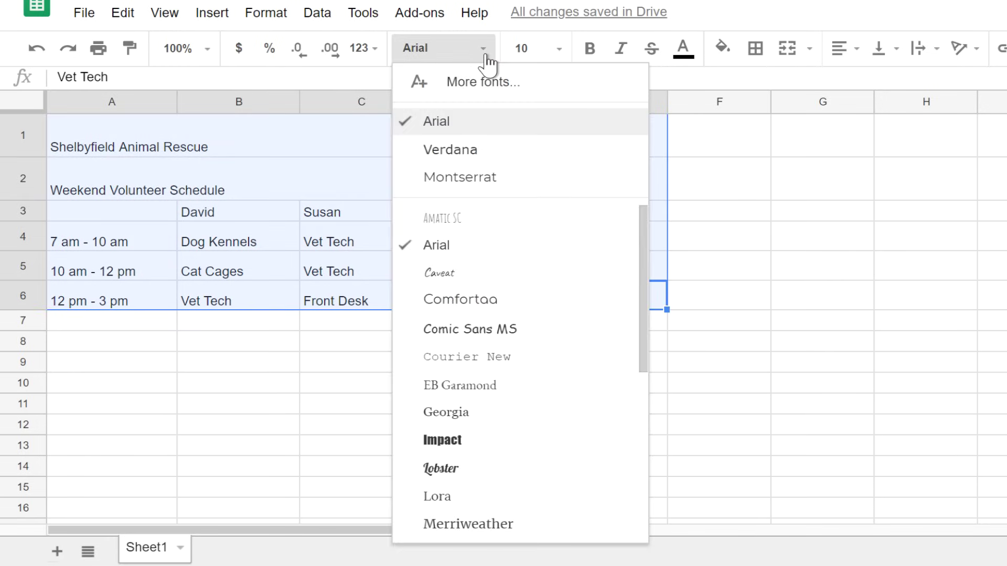
{"action": "left_click", "coordinate": [510, 152]}
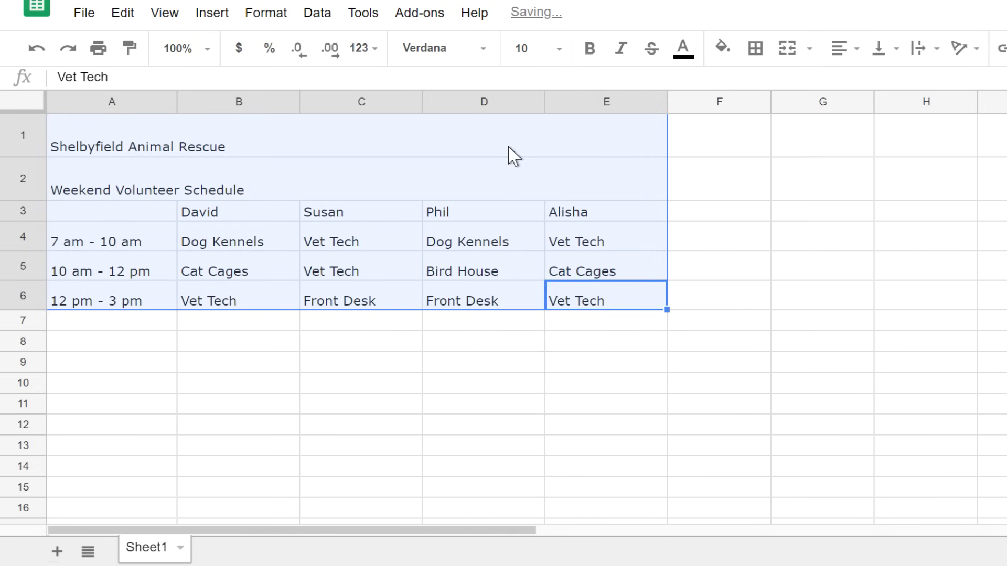
Step: Enlarge the two title rows to font size 14
{"action": "left_click_drag", "start_coordinate": [510, 152], "coordinate": [510, 184]}
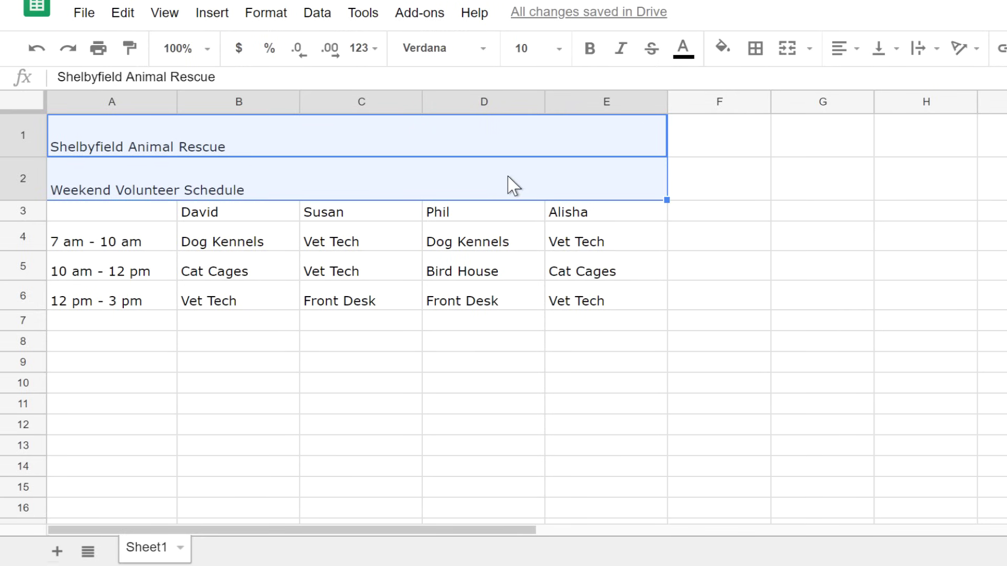
{"action": "left_click", "coordinate": [565, 55]}
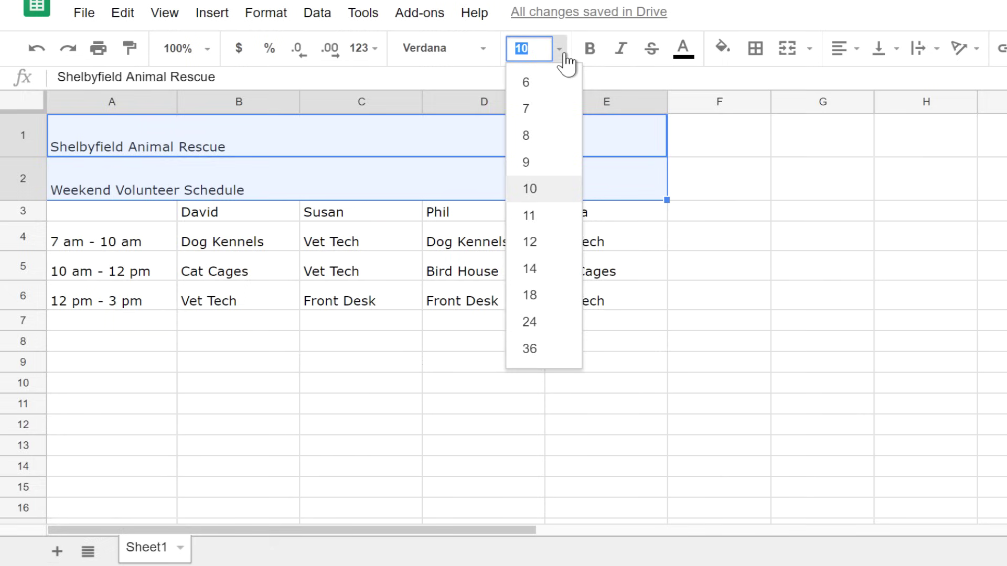
{"action": "left_click", "coordinate": [554, 273]}
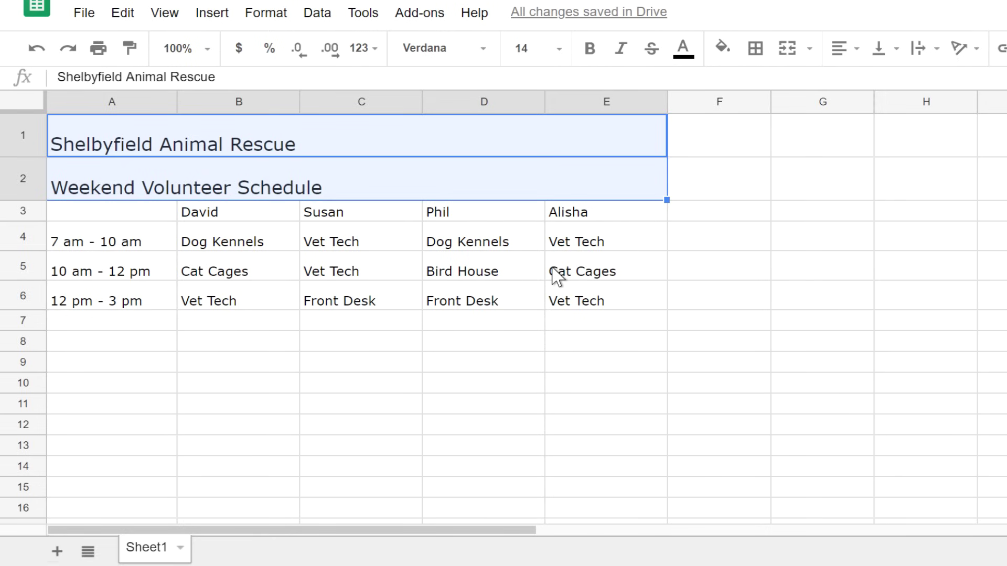
Step: Make the volunteer names in B3:E3 bold, leaving no italic or strikethrough
{"action": "left_click_drag", "start_coordinate": [595, 218], "coordinate": [277, 218]}
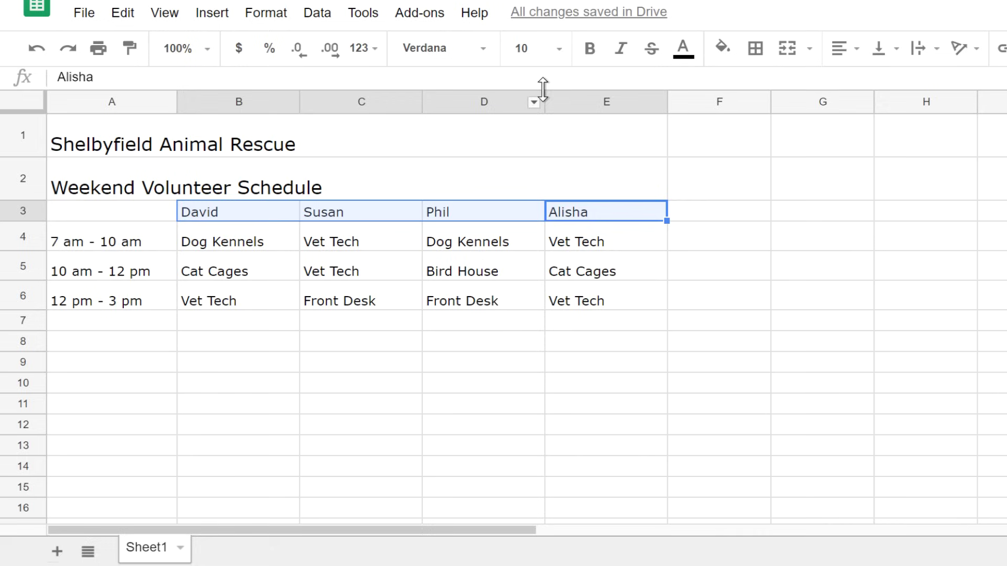
{"action": "left_click", "coordinate": [594, 60]}
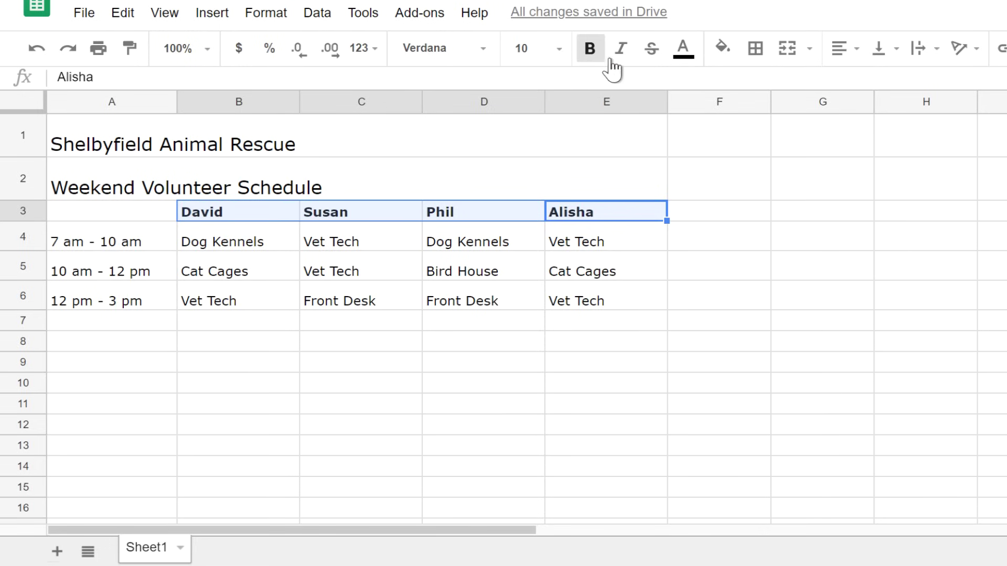
{"action": "left_click", "coordinate": [633, 61]}
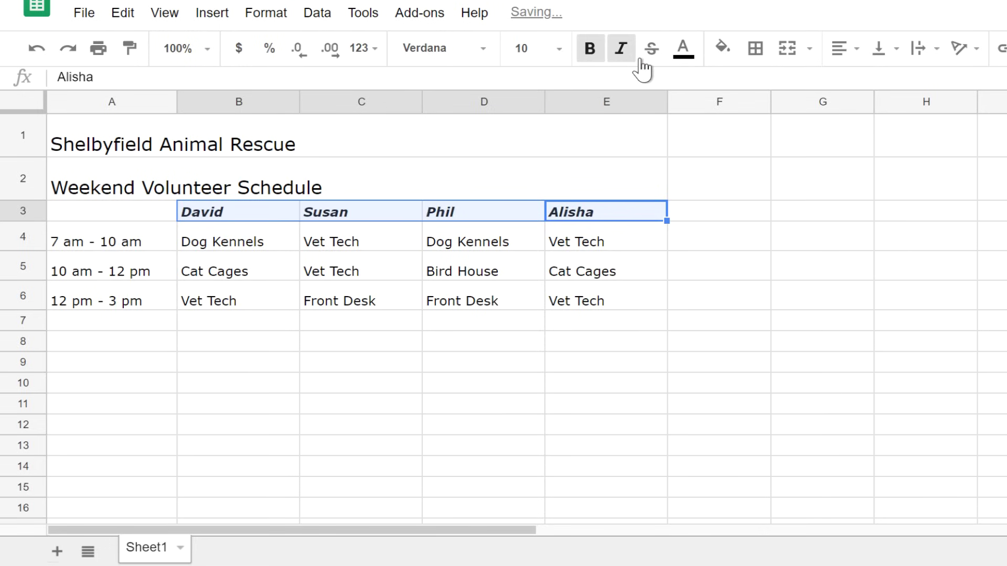
{"action": "left_click", "coordinate": [664, 60]}
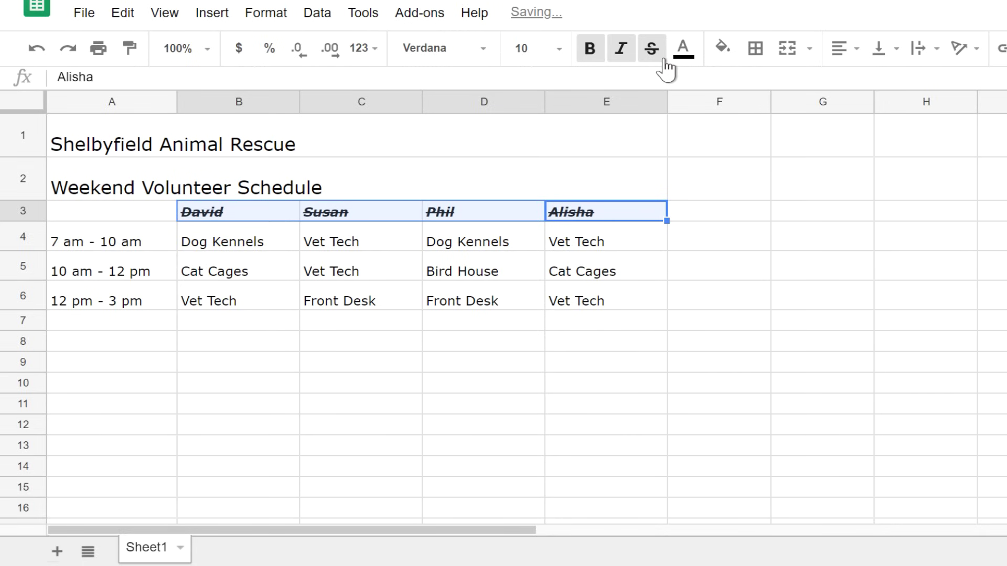
{"action": "left_click", "coordinate": [665, 59]}
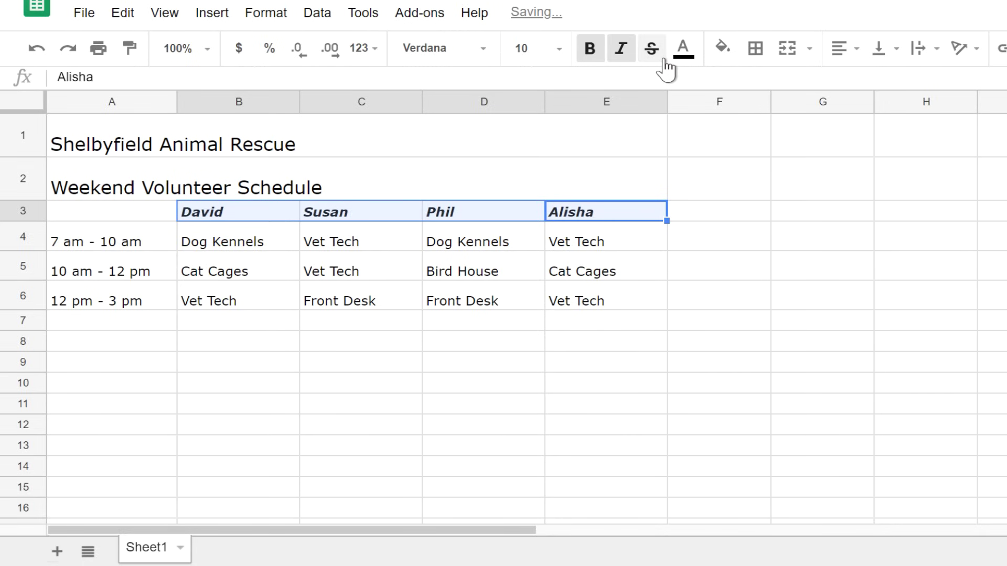
{"action": "left_click", "coordinate": [630, 60]}
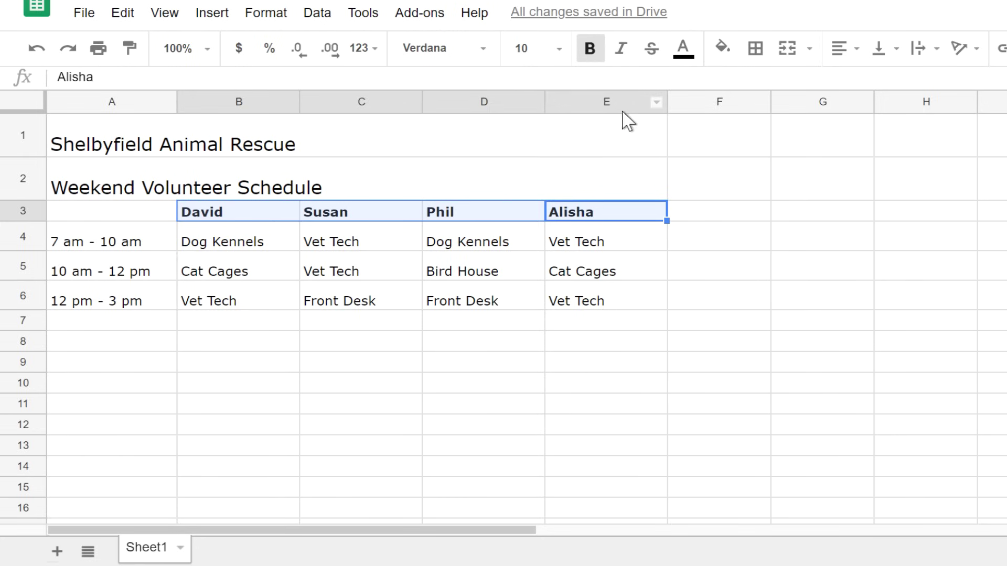
Step: Fill title rows 1–2 with dark cyan 2 and make their text white
{"action": "left_click_drag", "start_coordinate": [634, 184], "coordinate": [608, 153]}
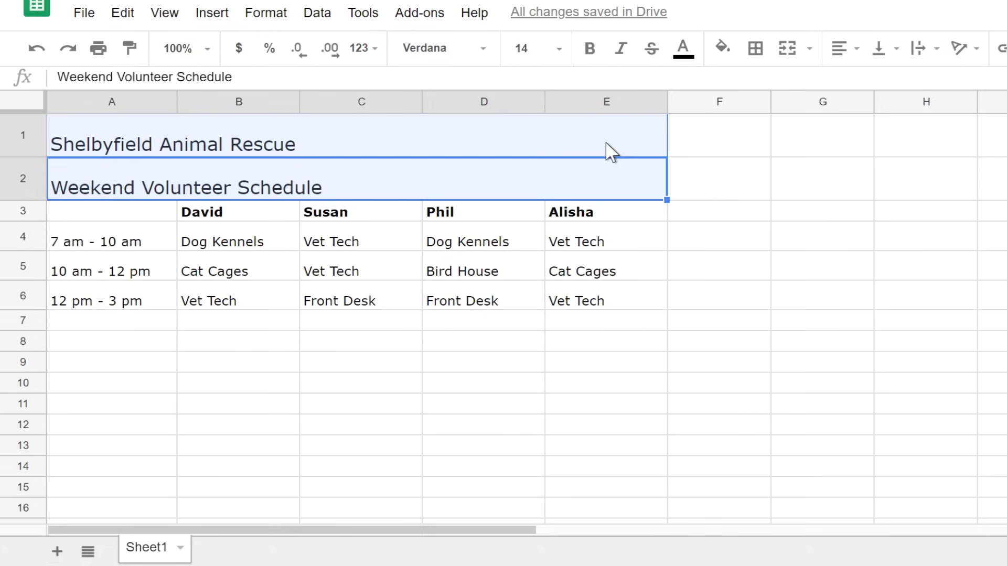
{"action": "left_click", "coordinate": [723, 48]}
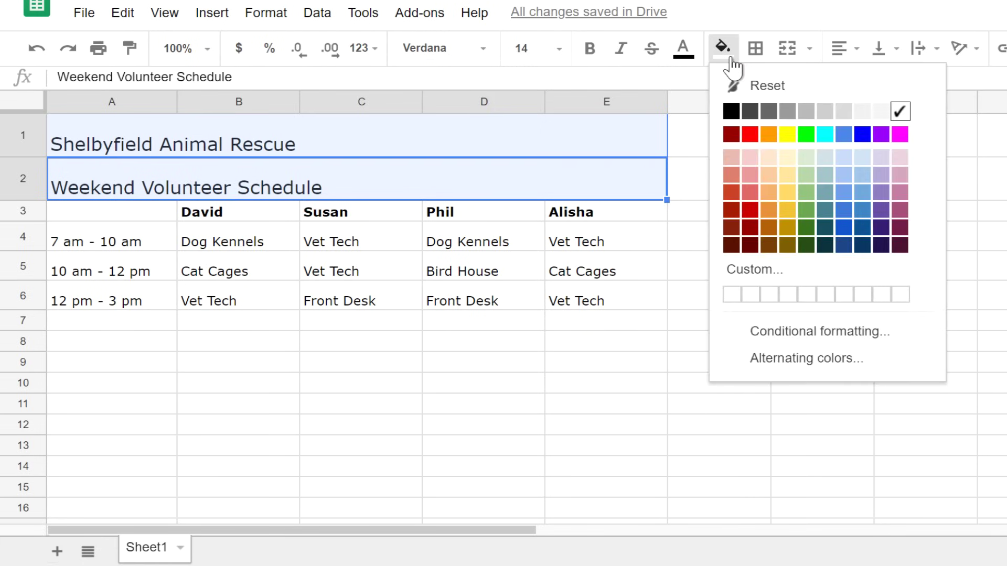
{"action": "left_click", "coordinate": [831, 227]}
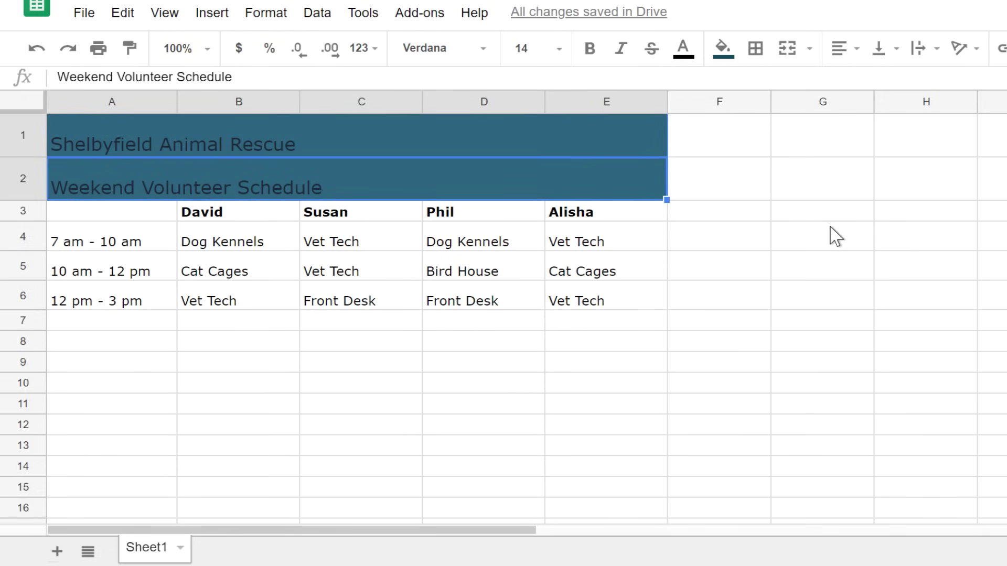
{"action": "left_click", "coordinate": [683, 48]}
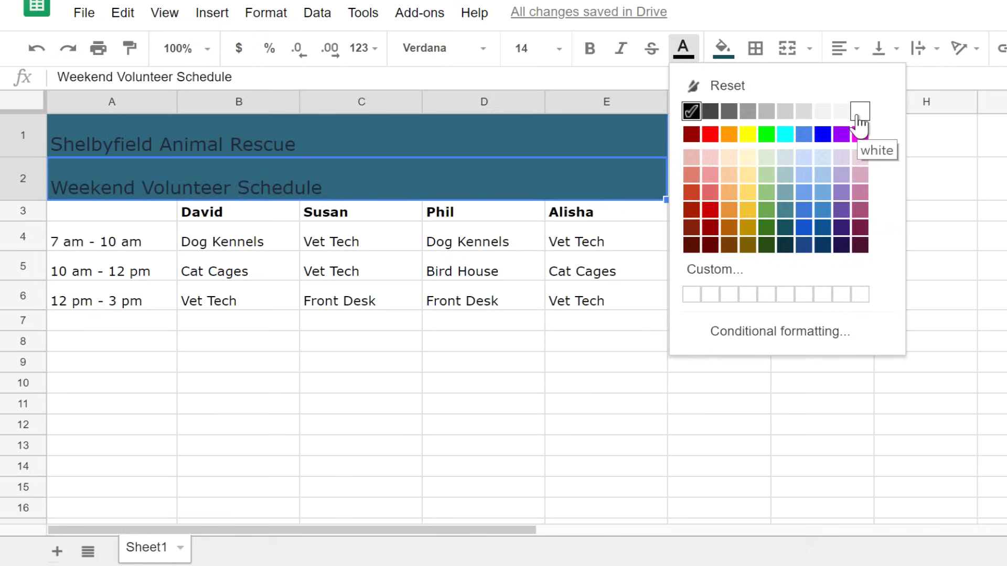
{"action": "left_click", "coordinate": [859, 111]}
{"action": "left_click", "coordinate": [169, 212]}
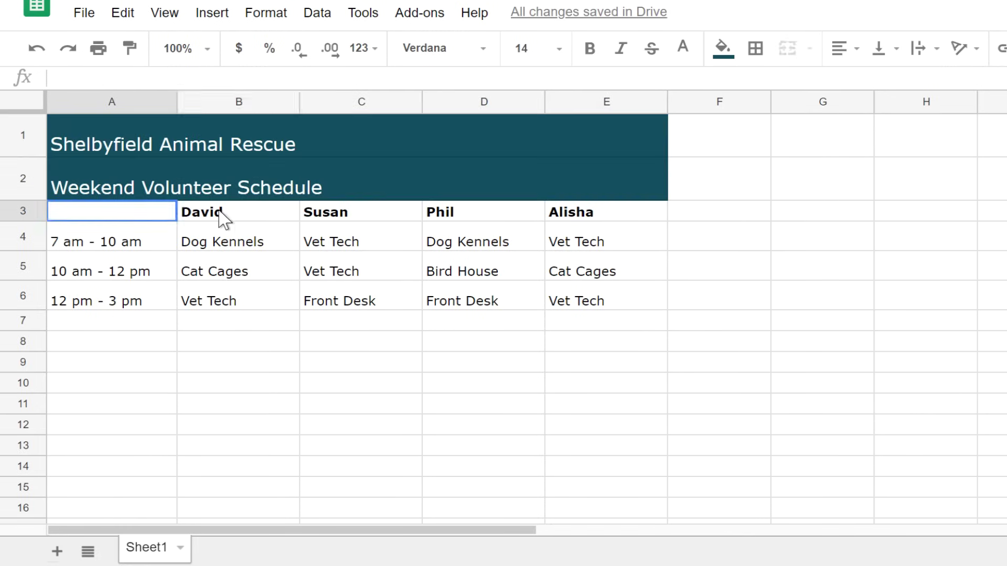
Step: Fill header row A3:E3 with light grey
{"action": "left_click_drag", "start_coordinate": [223, 217], "coordinate": [580, 221]}
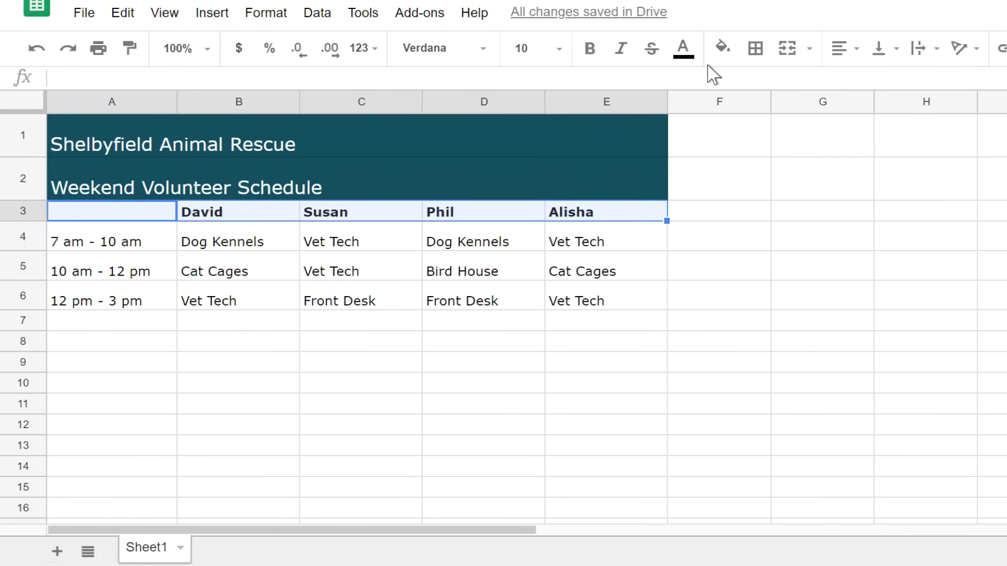
{"action": "left_click", "coordinate": [723, 49]}
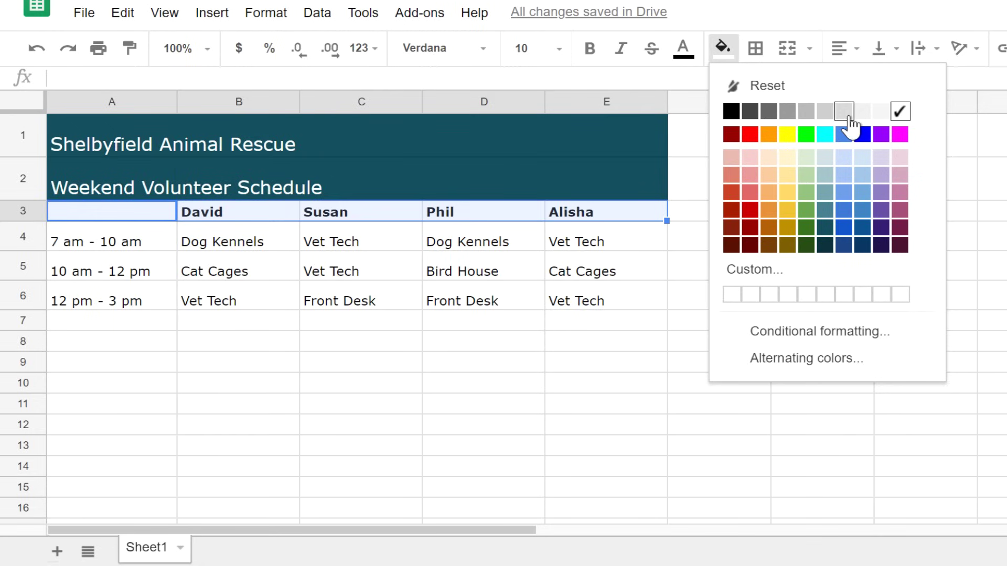
{"action": "left_click", "coordinate": [850, 121]}
Step: Fill the shift rows A4:E6 with custom light cyan #c4fff6
{"action": "left_click", "coordinate": [624, 300]}
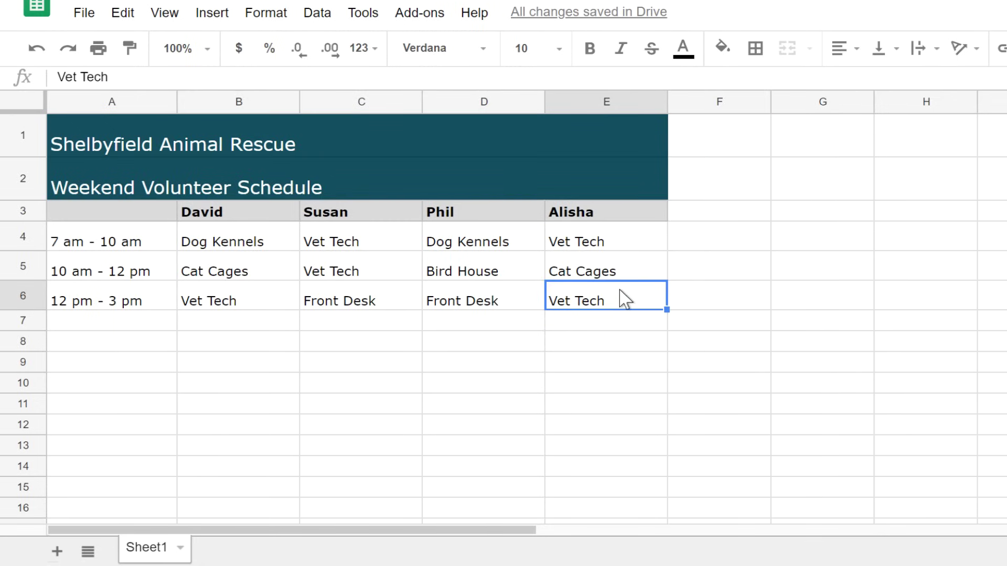
{"action": "left_click_drag", "start_coordinate": [624, 300], "coordinate": [140, 250]}
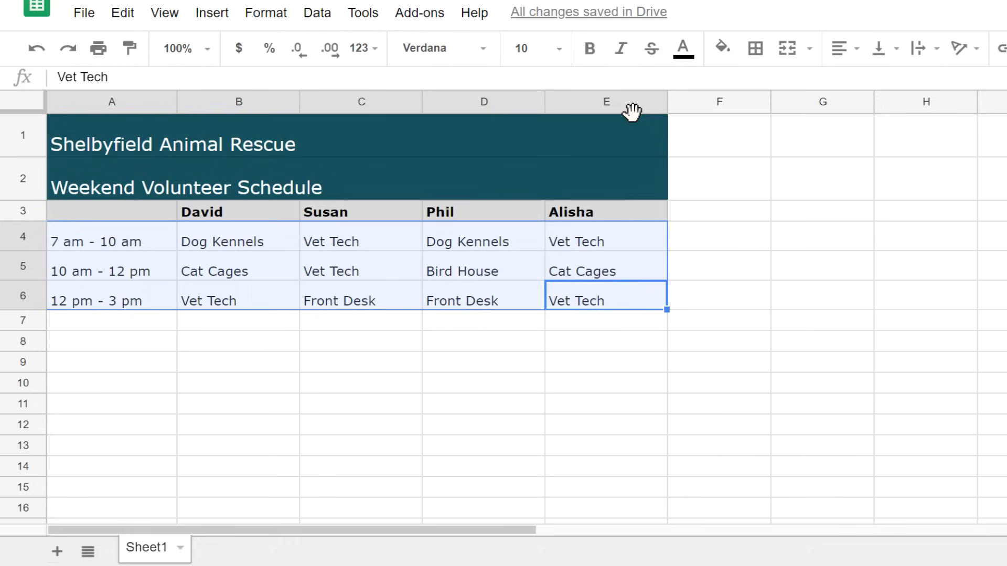
{"action": "left_click", "coordinate": [722, 48]}
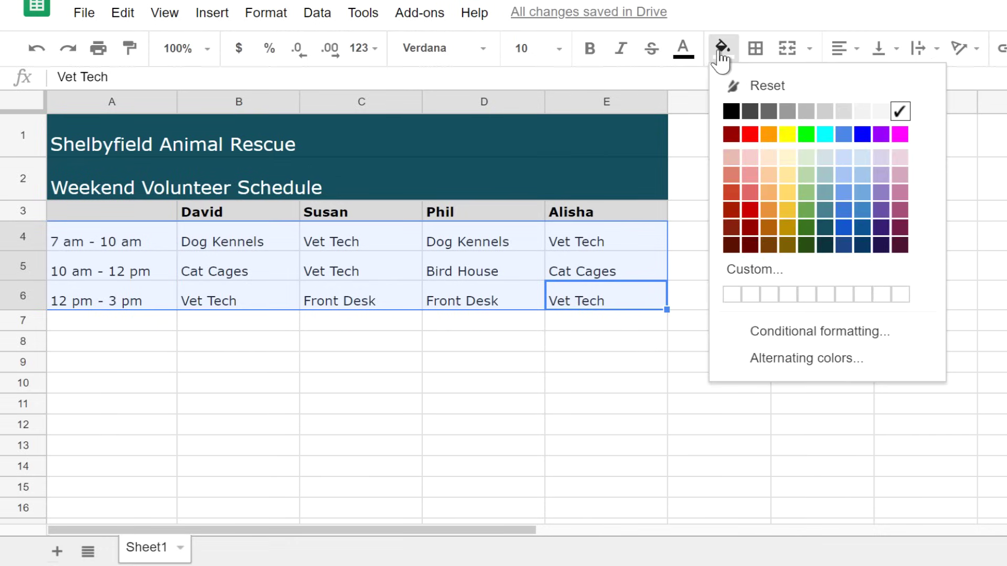
{"action": "left_click", "coordinate": [787, 274]}
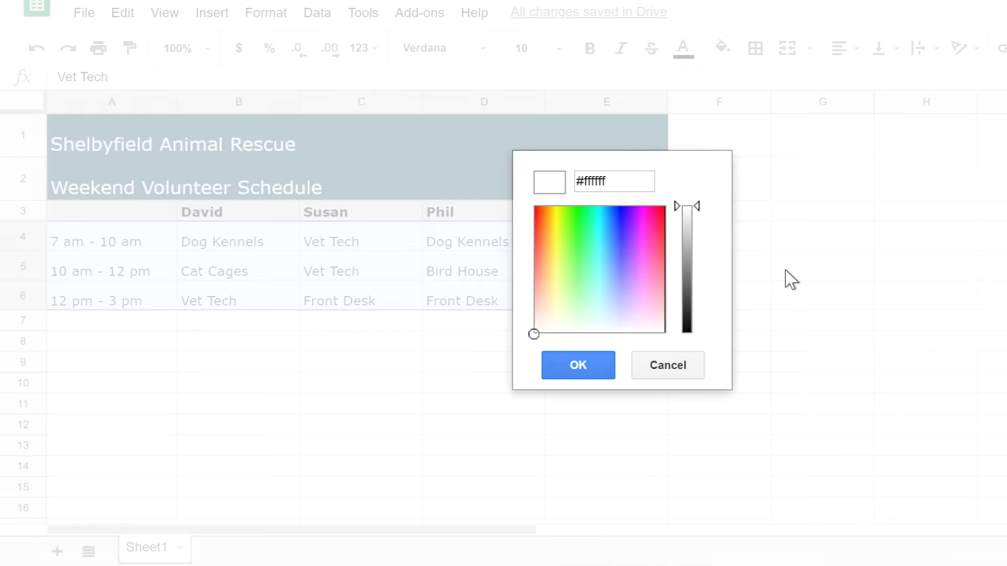
{"action": "left_click", "coordinate": [598, 306]}
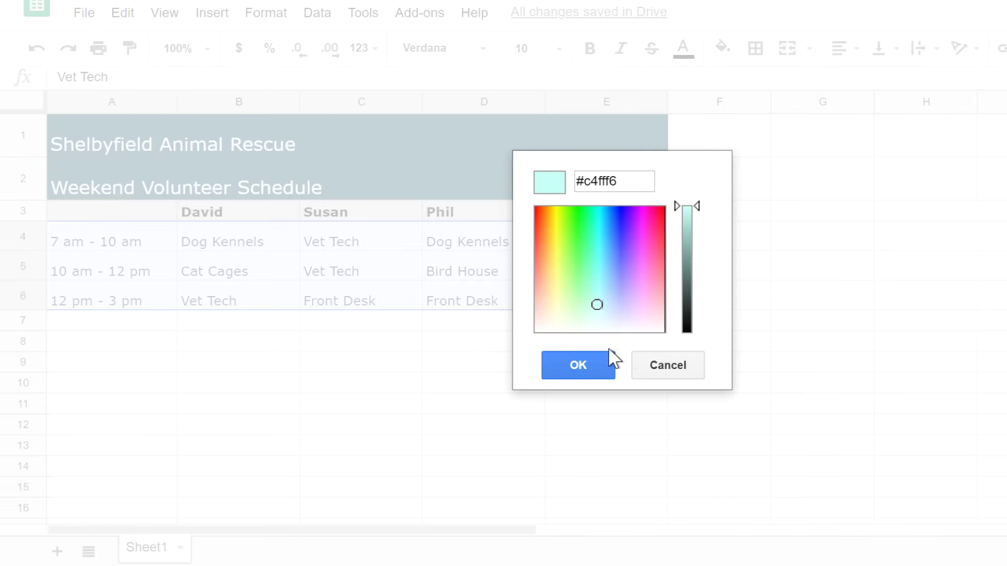
{"action": "left_click", "coordinate": [609, 365]}
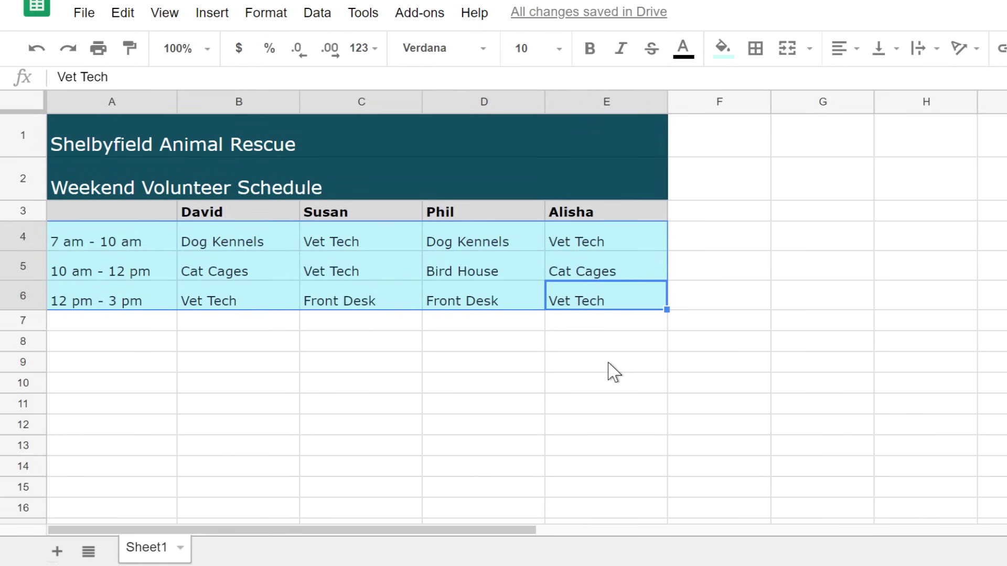
Step: Apply All borders in black to every cell of A1:E6
{"action": "left_click", "coordinate": [634, 320]}
{"action": "left_click", "coordinate": [603, 296]}
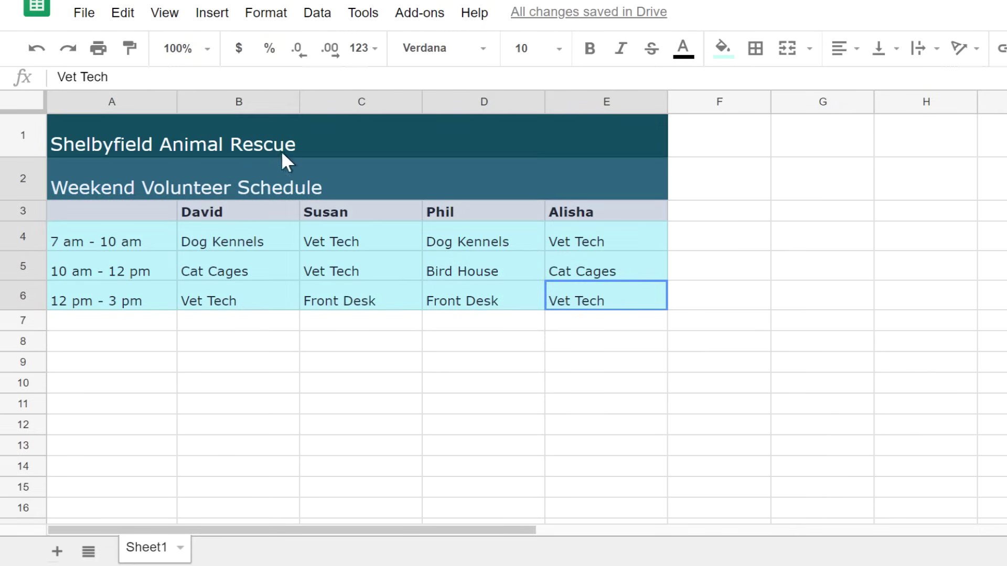
{"action": "left_click", "coordinate": [237, 138], "text": "shift"}
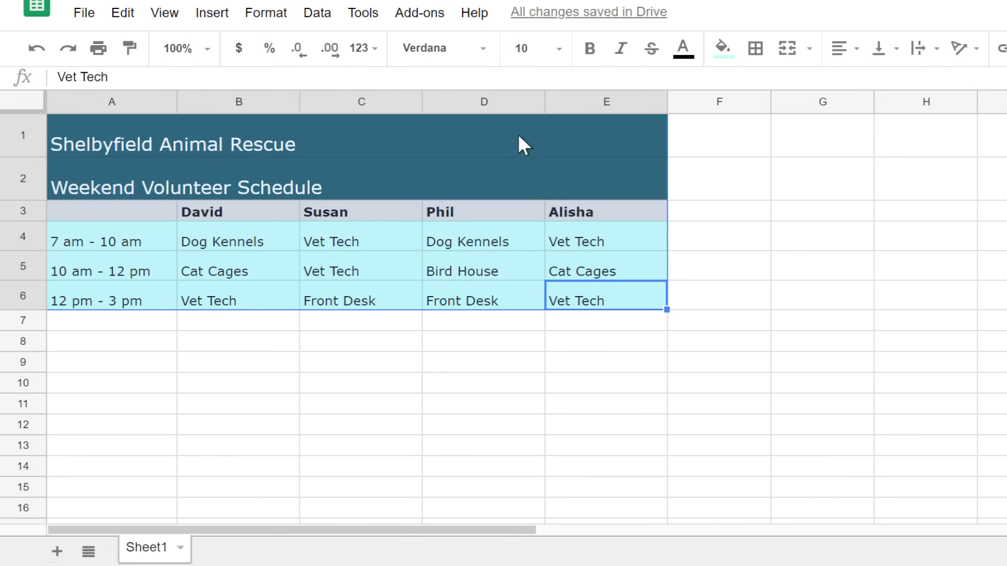
{"action": "left_click", "coordinate": [766, 53]}
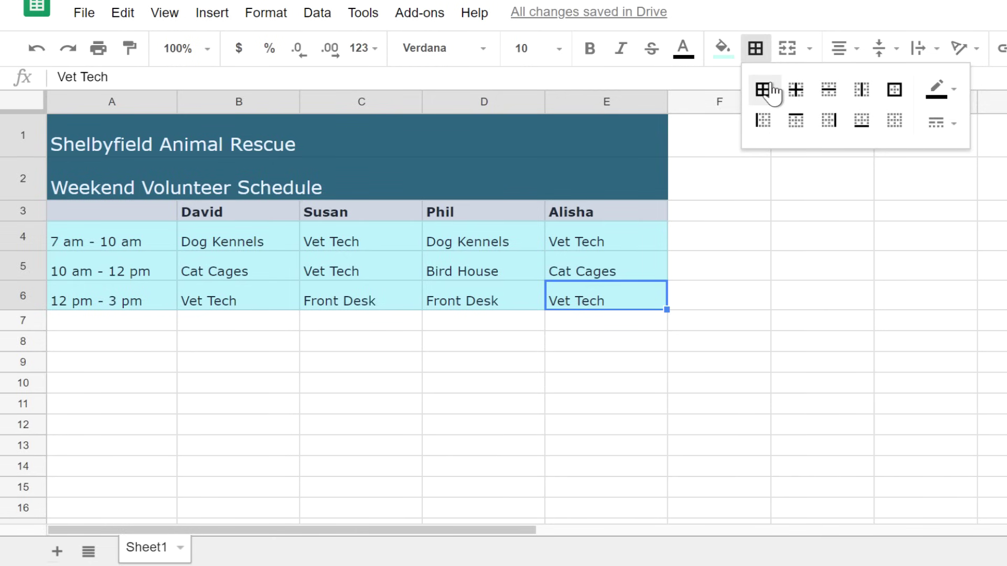
{"action": "left_click", "coordinate": [763, 90]}
{"action": "left_click", "coordinate": [759, 52]}
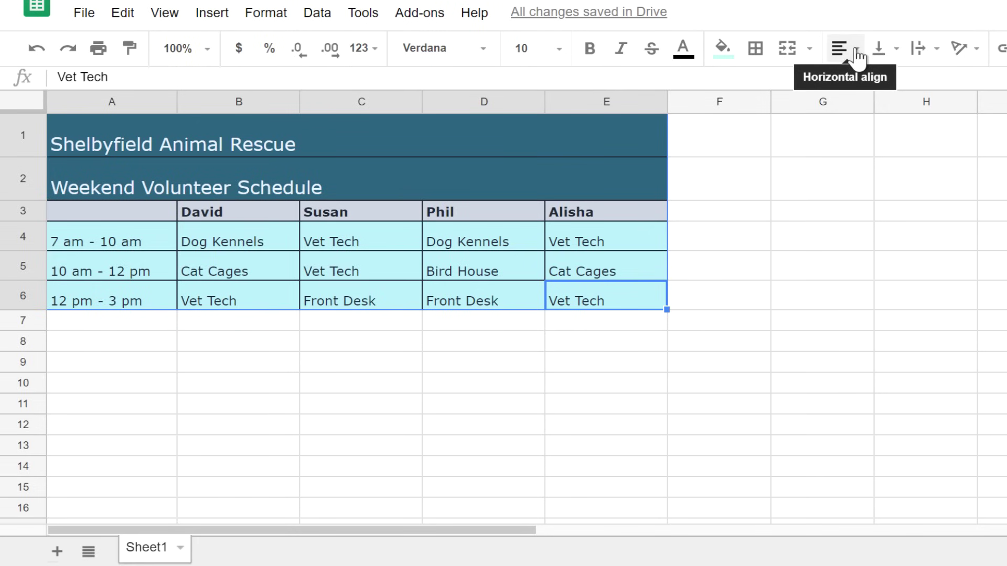
Step: Align all A1:E6 text Middle vertically and Center horizontally
{"action": "left_click", "coordinate": [856, 53]}
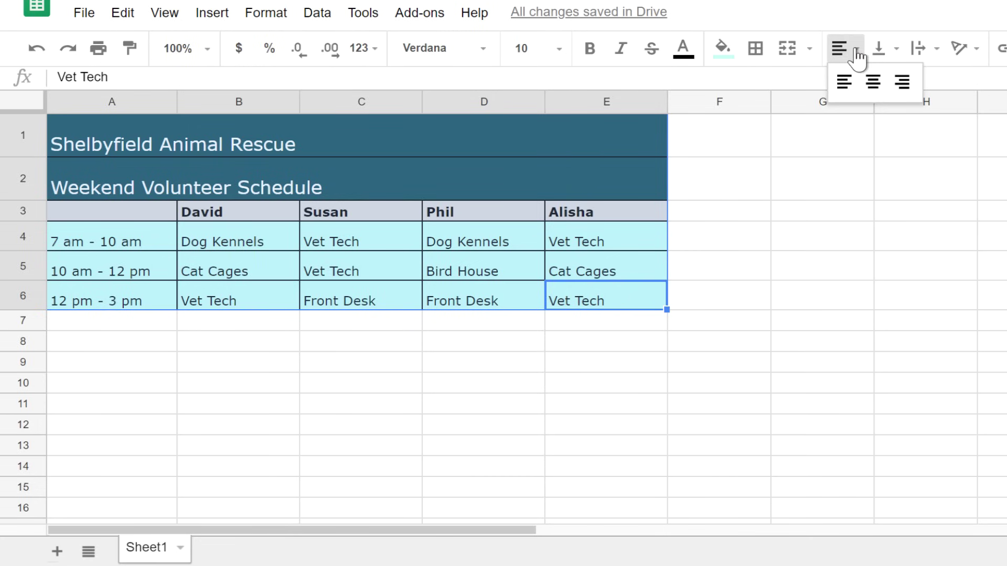
{"action": "left_click", "coordinate": [856, 53]}
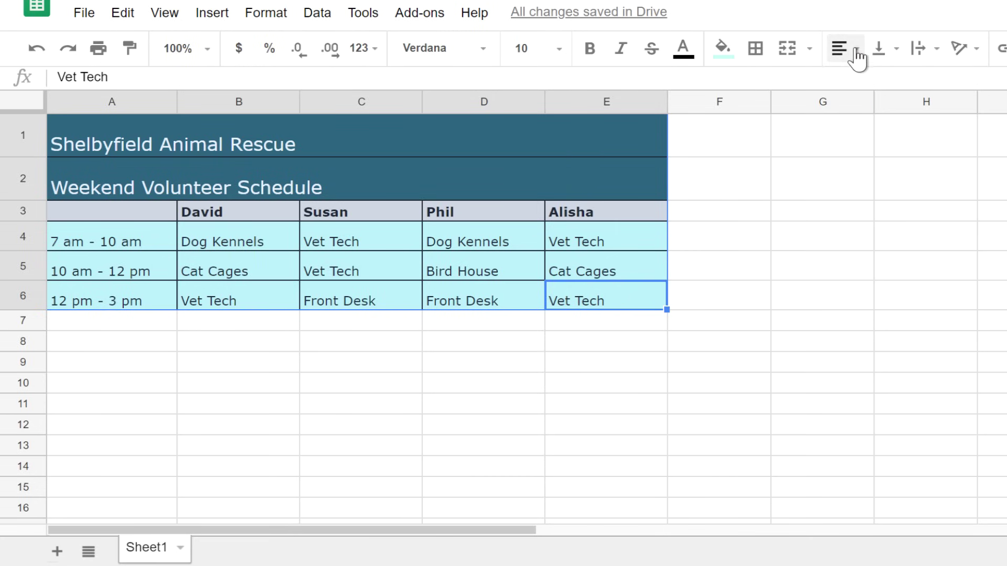
{"action": "left_click", "coordinate": [900, 54]}
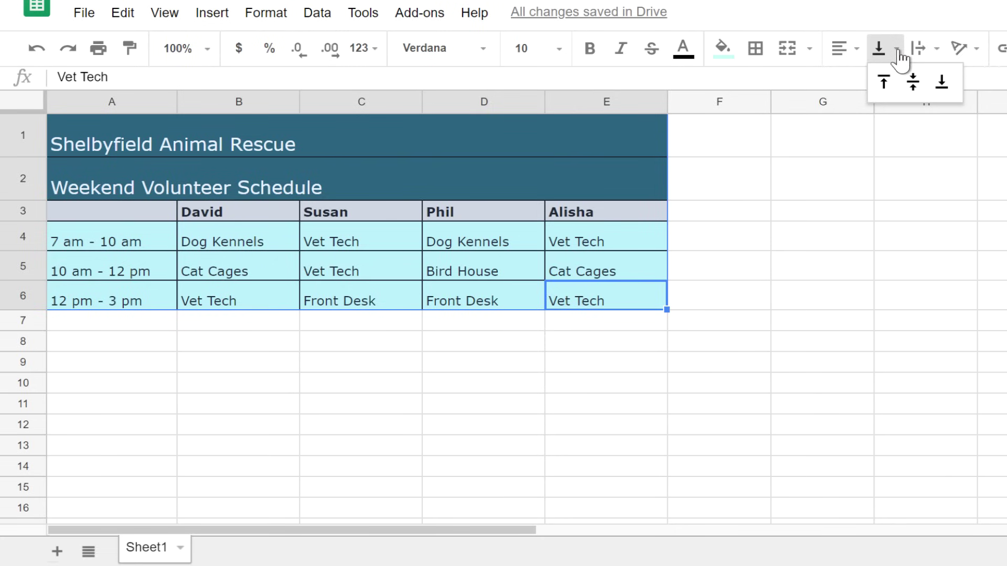
{"action": "left_click", "coordinate": [917, 84]}
{"action": "left_click", "coordinate": [857, 56]}
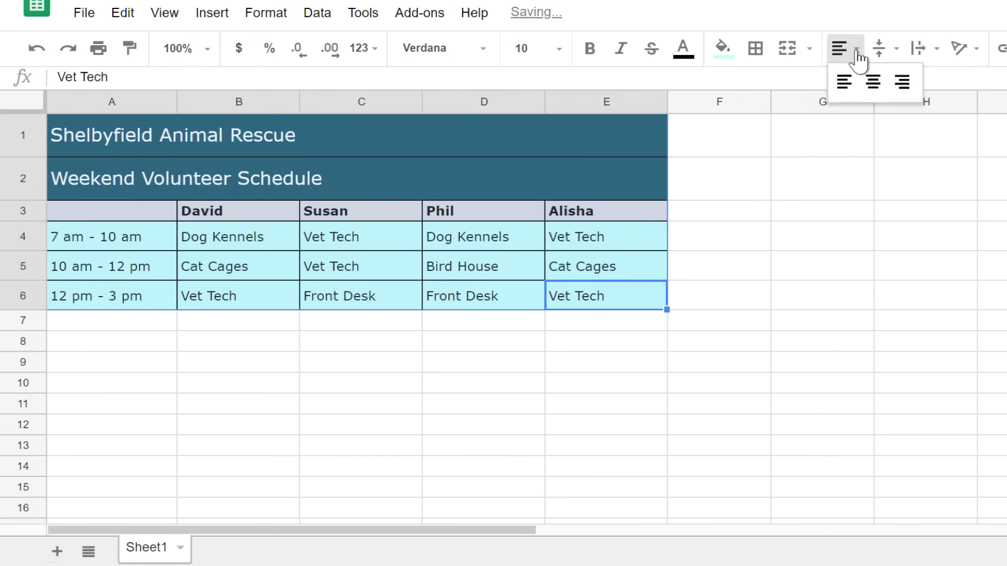
{"action": "left_click", "coordinate": [873, 81]}
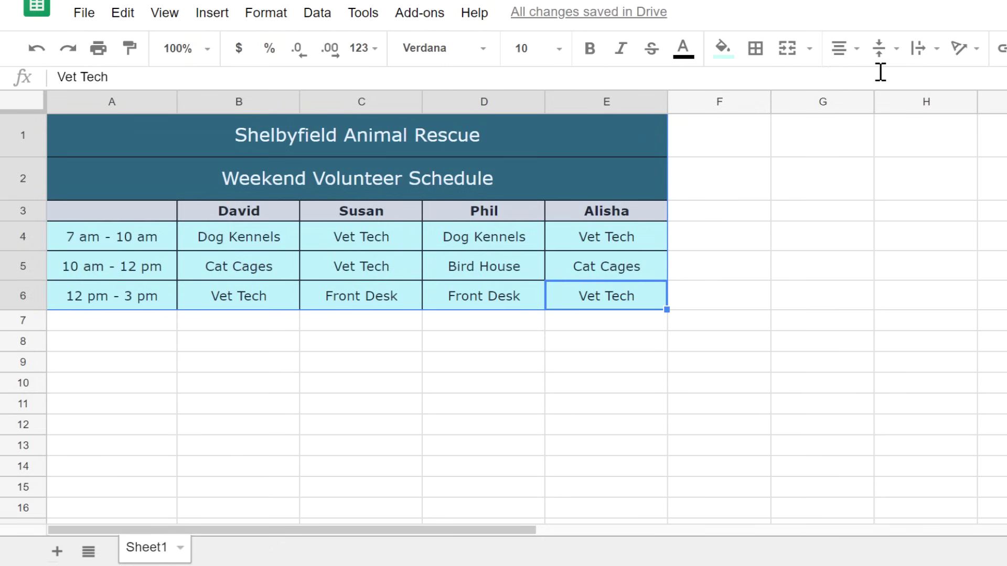
{"action": "left_click", "coordinate": [692, 304]}
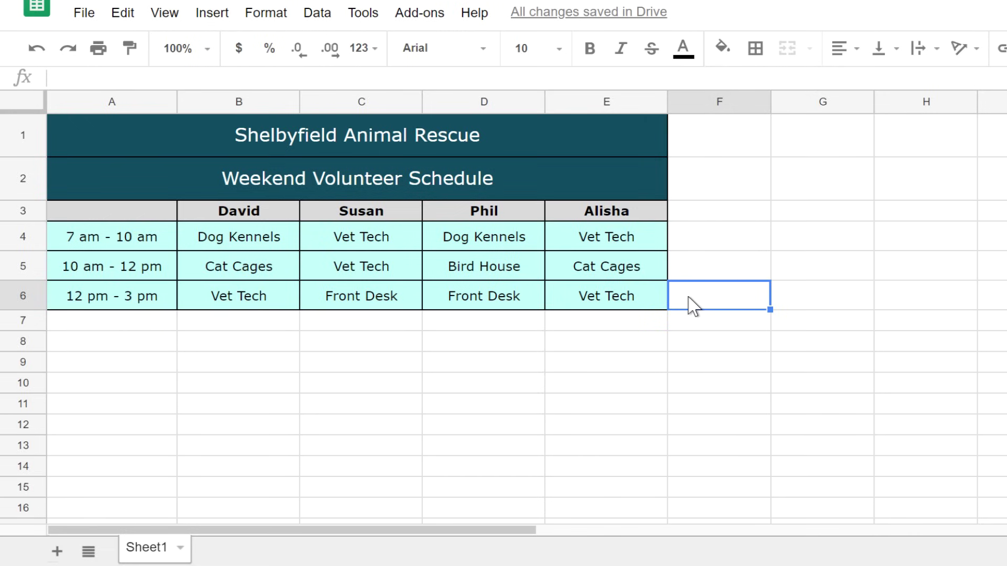